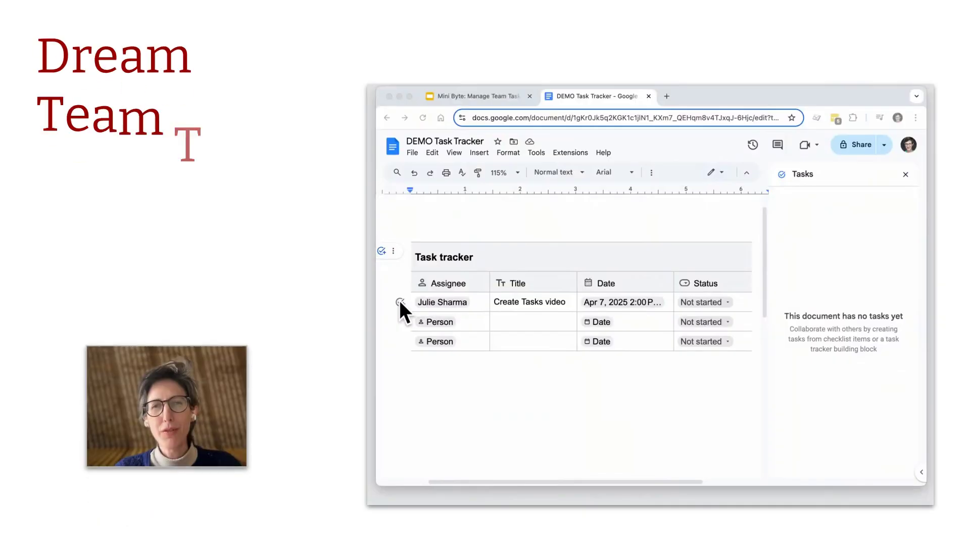
Assign the 'Create Tasks video' tracker row as a task to its assignee, then go to Calendar
left_click(399, 302)
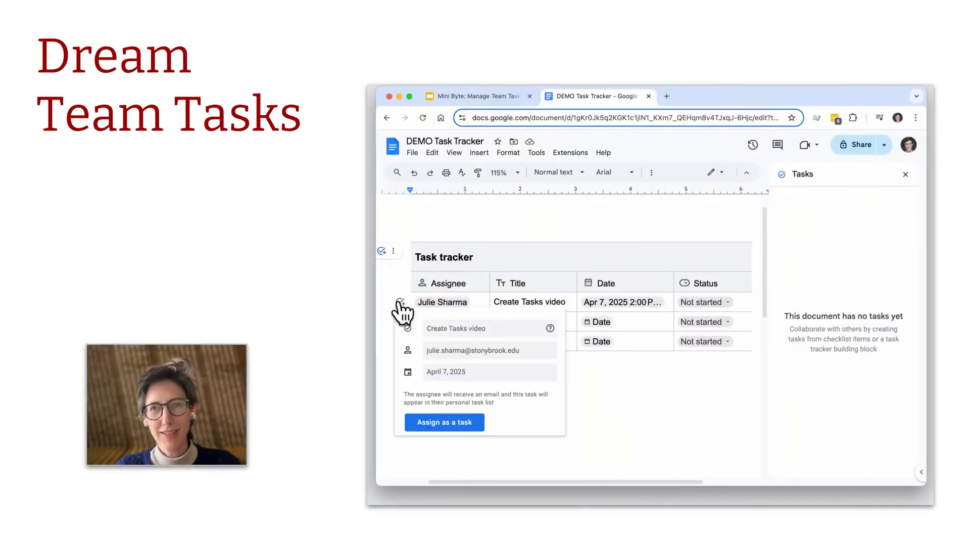
left_click(457, 422)
key("ctrl+Right")
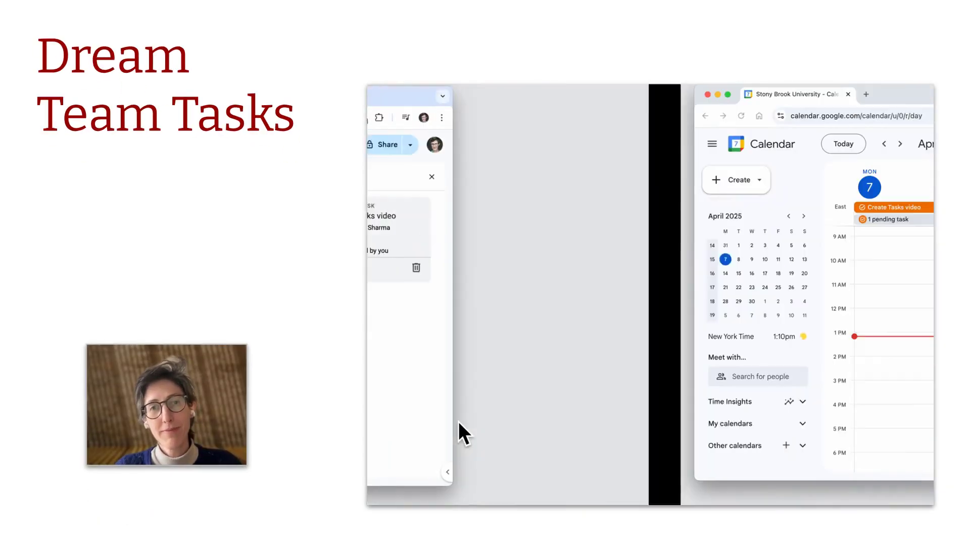
Mark the 'Create Tasks video' task on April 7 as completed, then return to the document
left_click(682, 208)
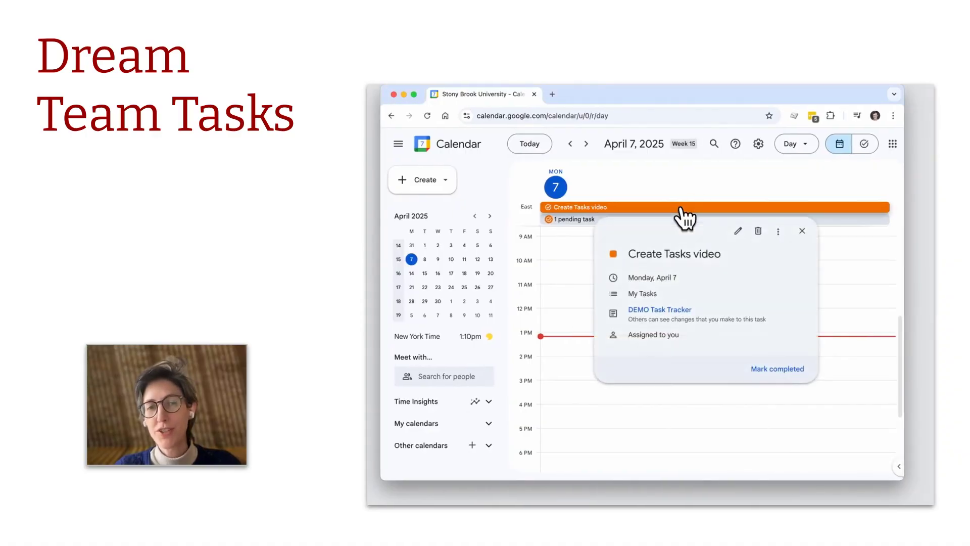
left_click(768, 370)
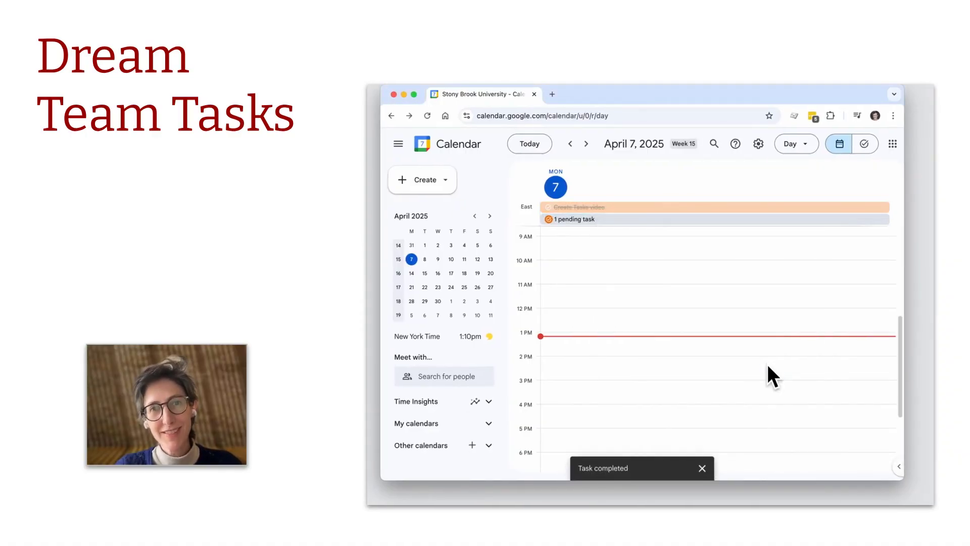
key("ctrl+Left")
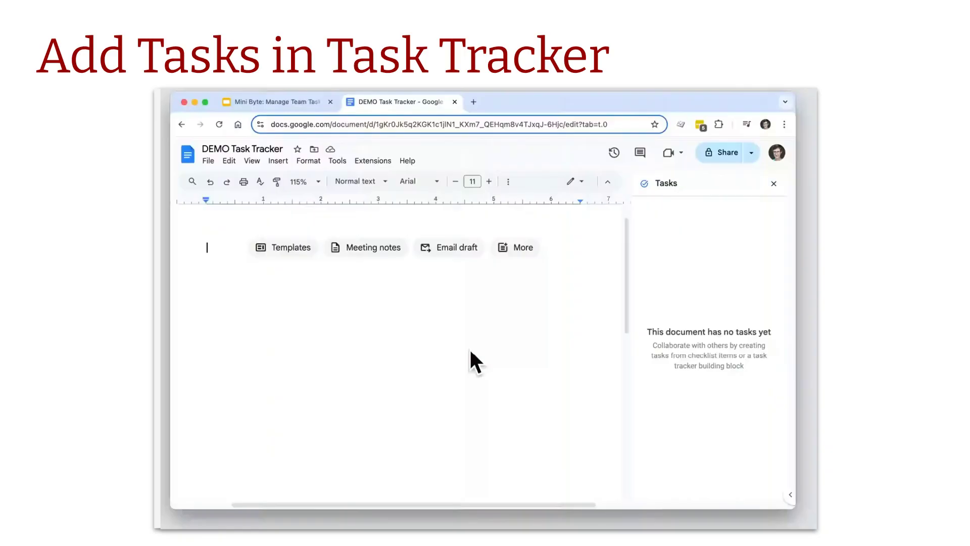
Open Insert > Building blocks > View more and expand Project management
left_click(278, 161)
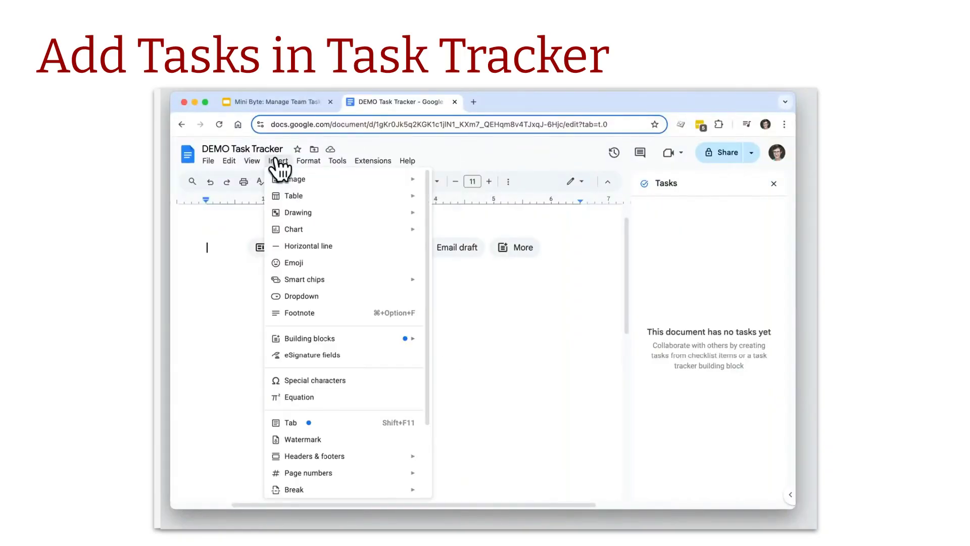
mouse_move(342, 342)
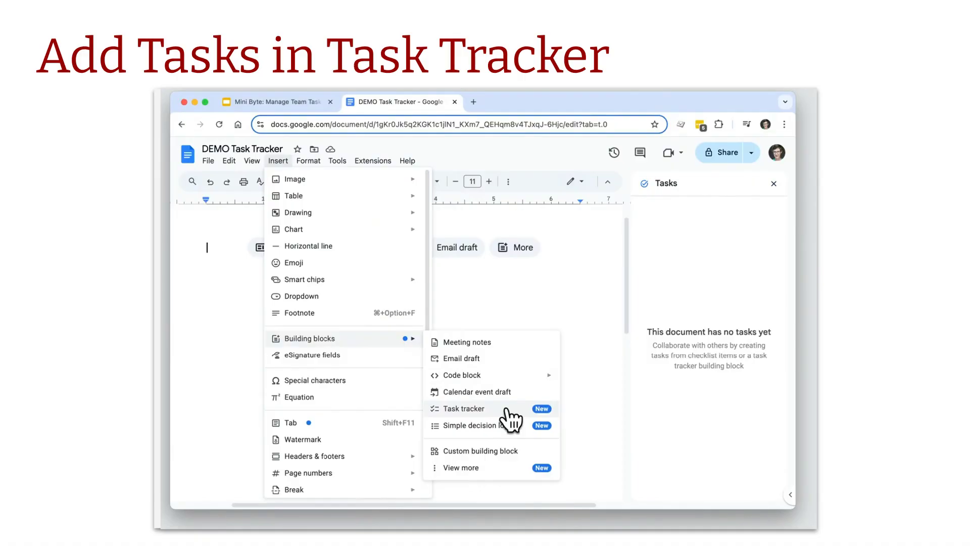
left_click(504, 469)
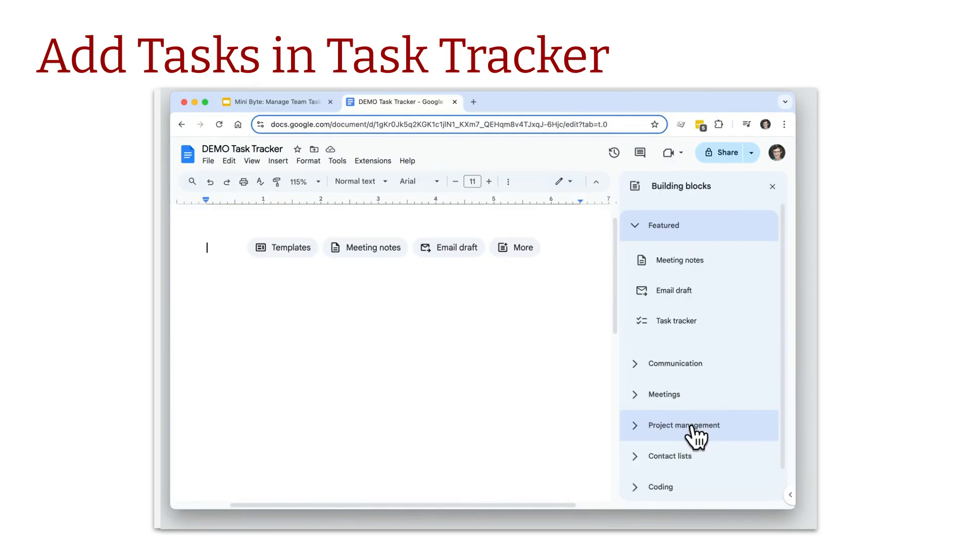
left_click(693, 426)
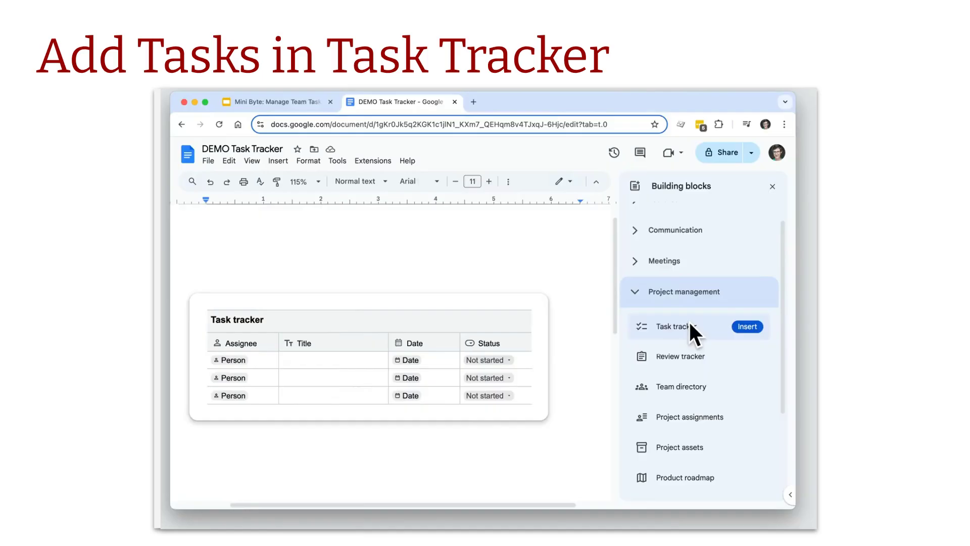
Insert a task tracker table and title its first row 'Create workshops video'
left_click(742, 325)
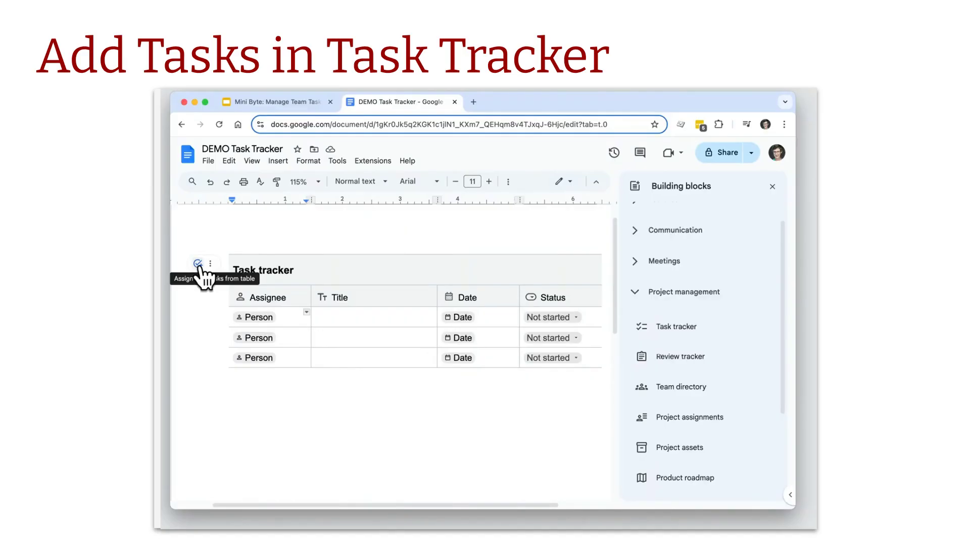
left_click(345, 315)
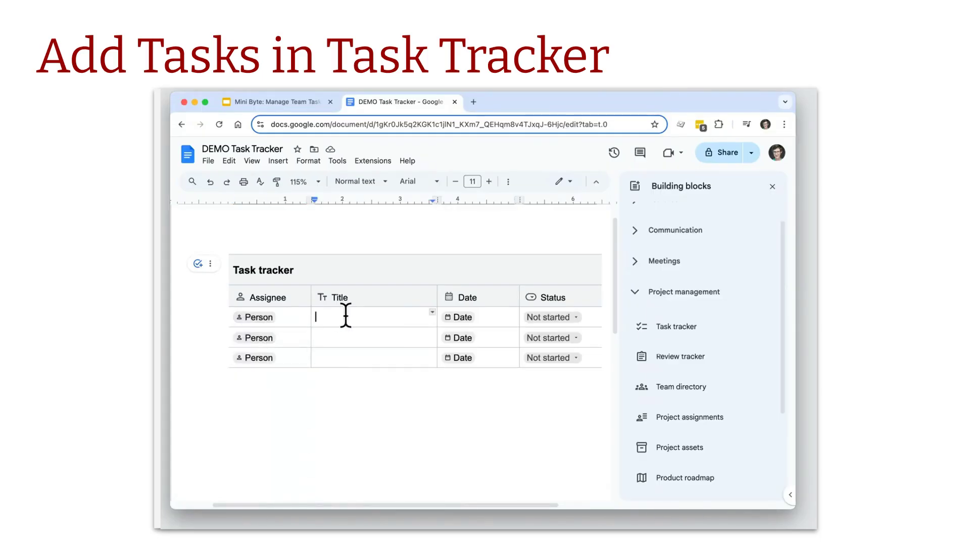
type("Create workshops video")
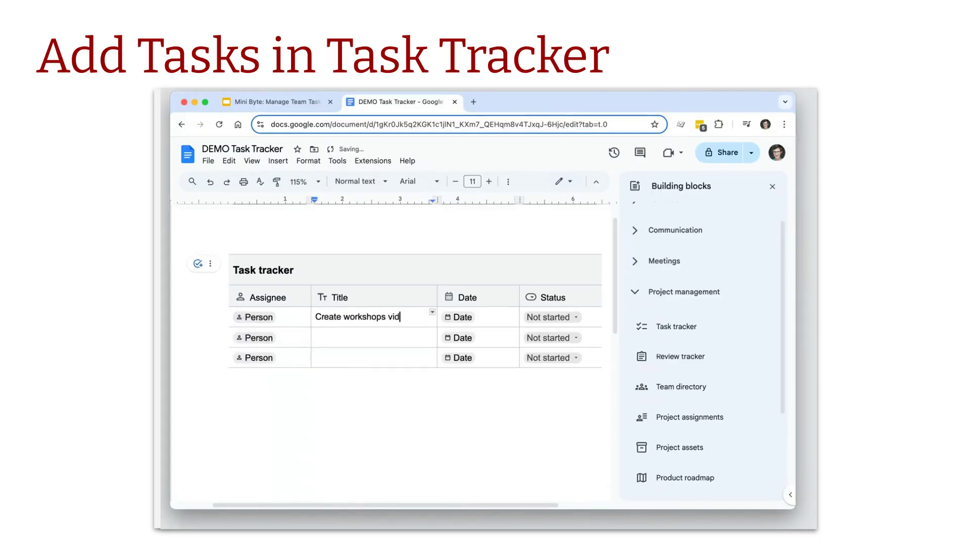
Set the first row's date to Apr 9, 2025
left_click(456, 319)
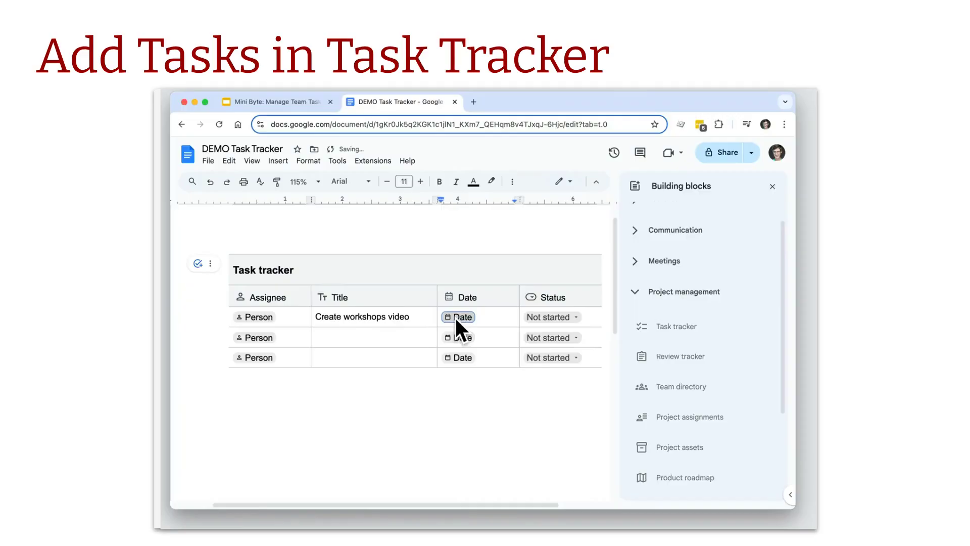
left_click(514, 380)
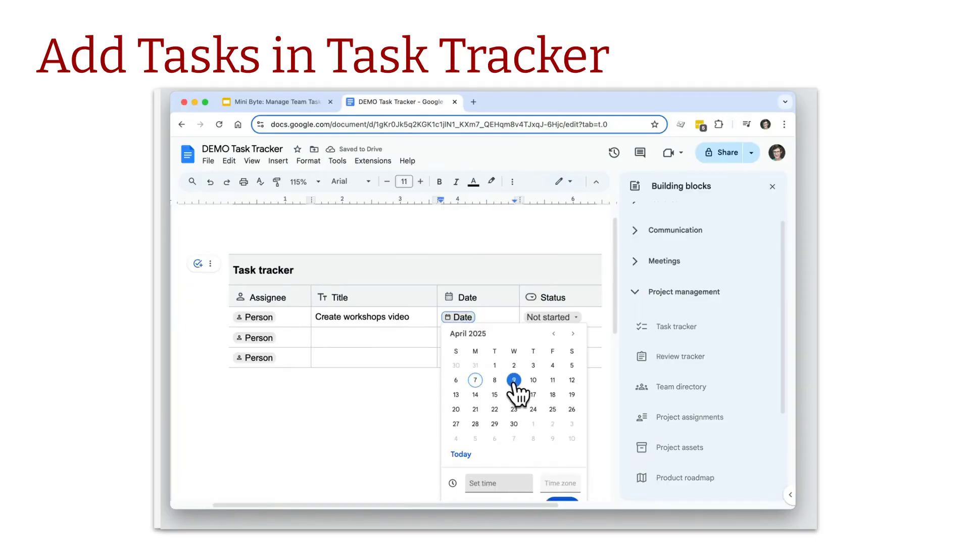
scroll(523, 474, "down", 3)
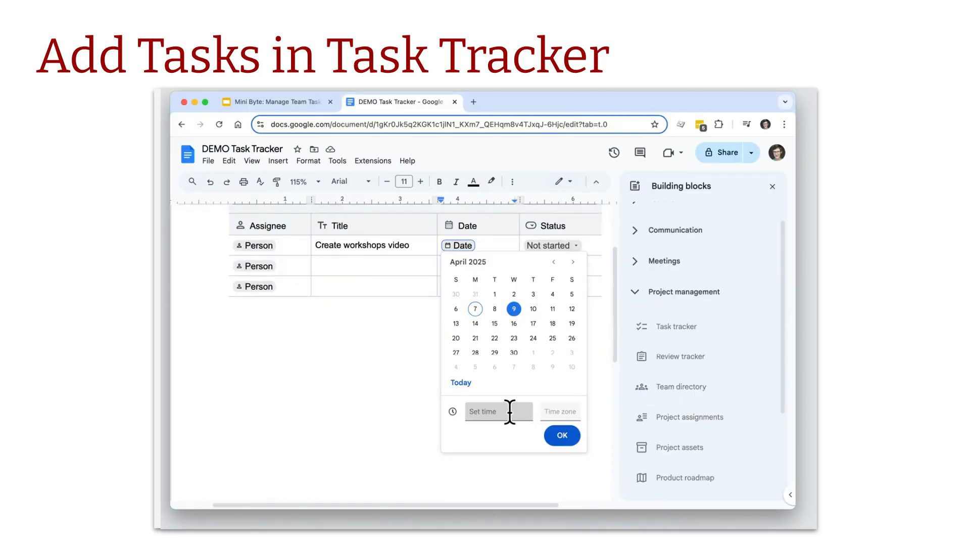
left_click(563, 436)
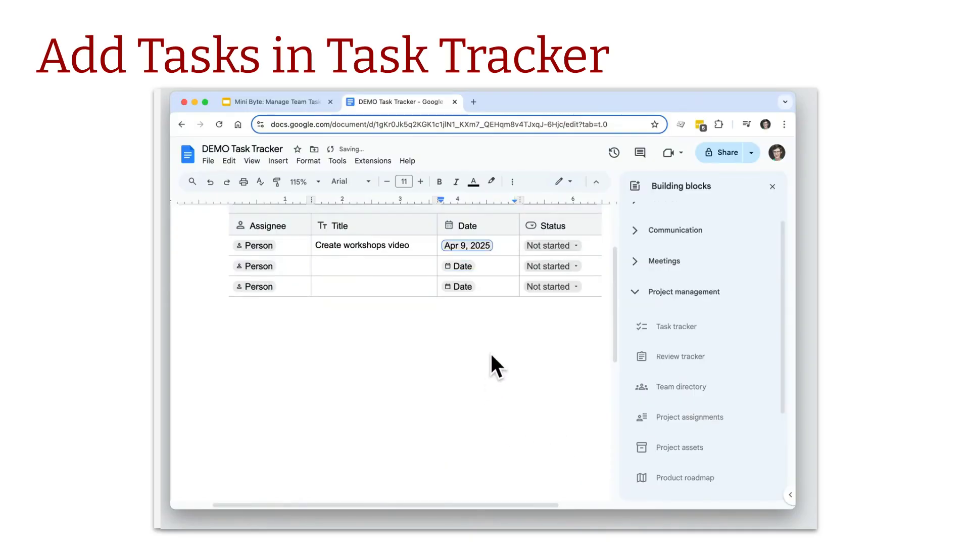
scroll(493, 354, "up", 2)
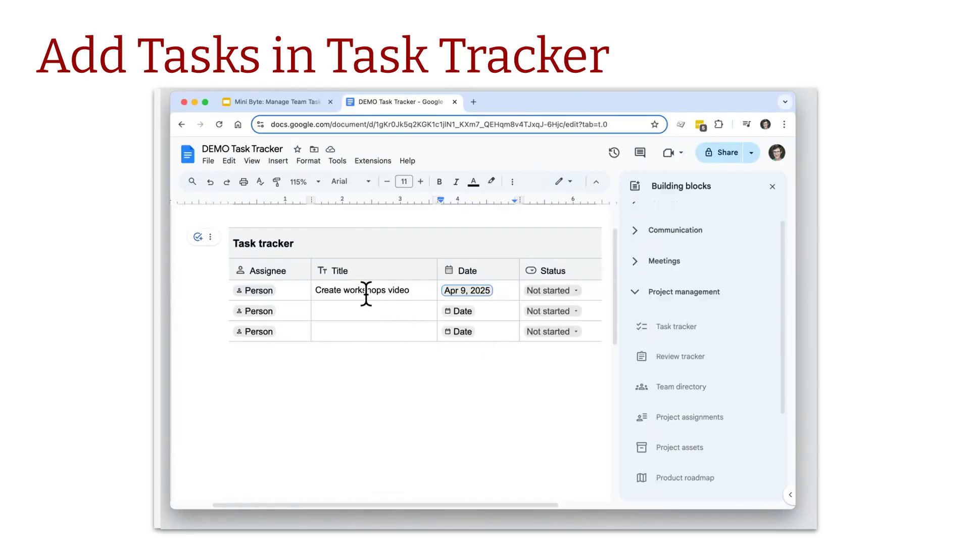
Pick an assignee for the 'Create workshops video' row and assign the row as their task
left_click(257, 290)
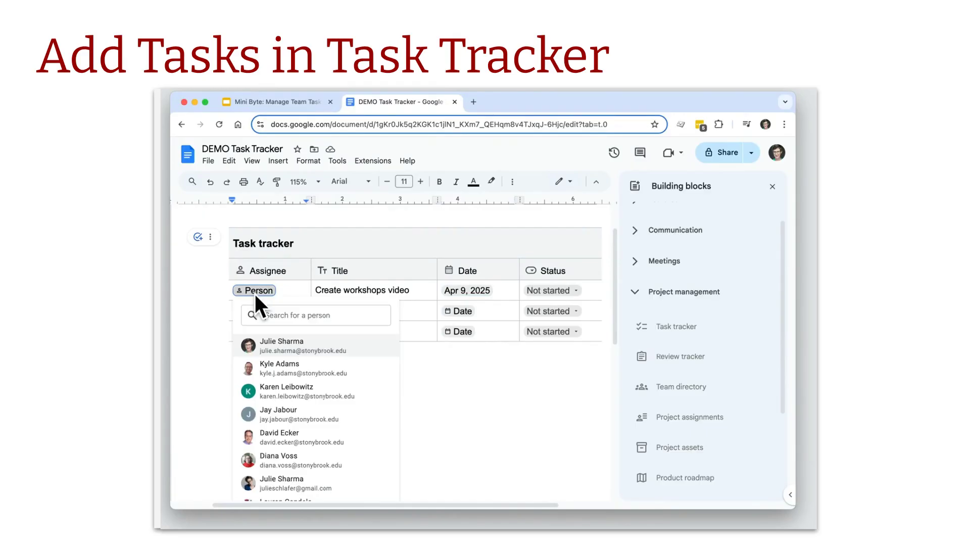
left_click(288, 341)
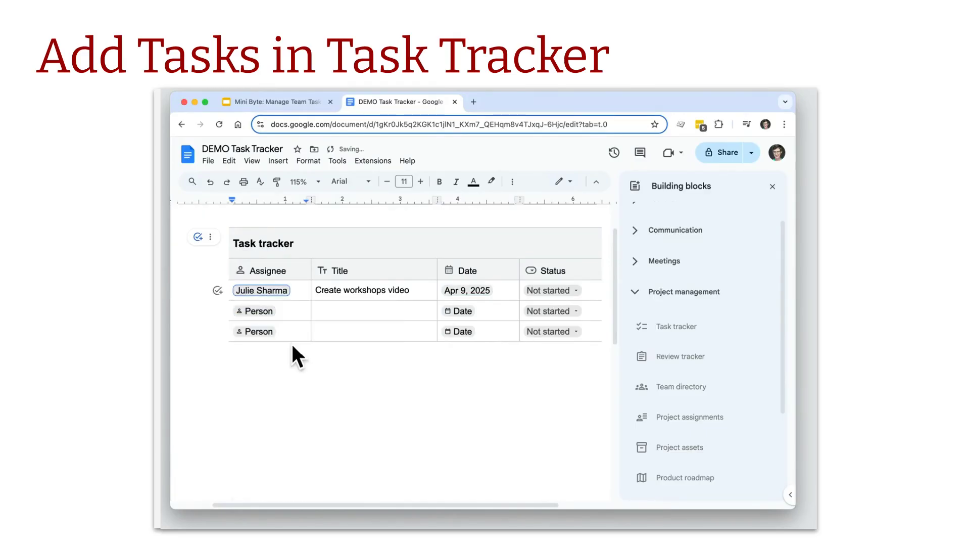
left_click(218, 291)
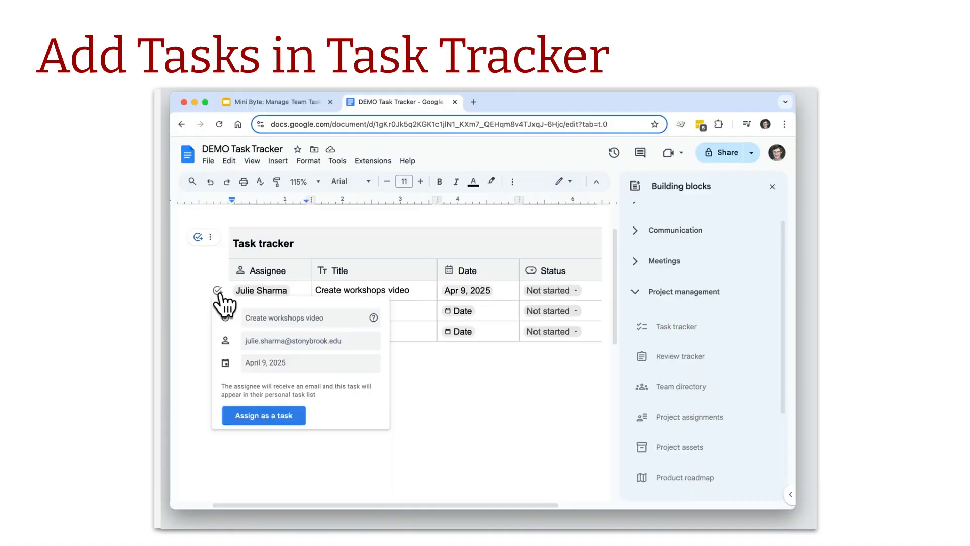
left_click(264, 420)
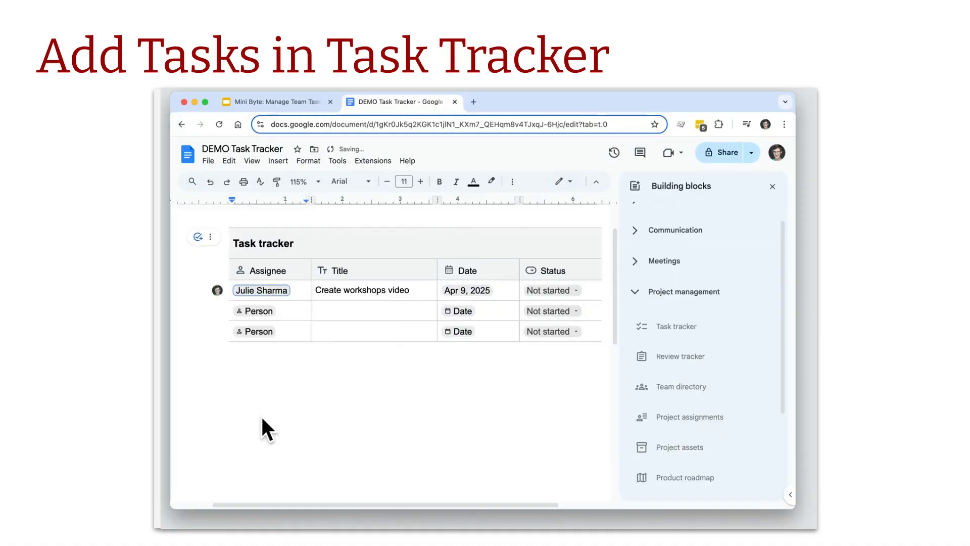
Show the Tasks panel via Tools > Tasks and start a new line below the tracker table
left_click(338, 162)
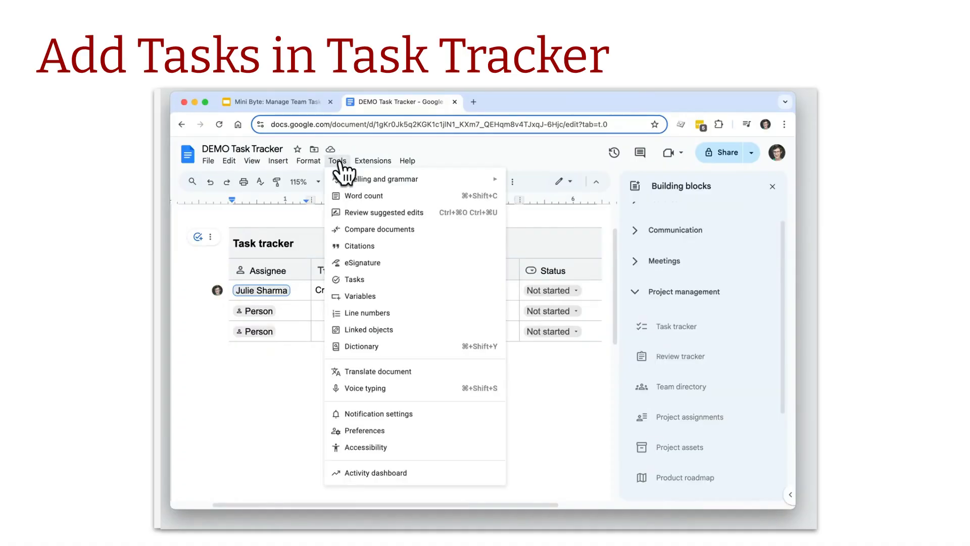
left_click(372, 280)
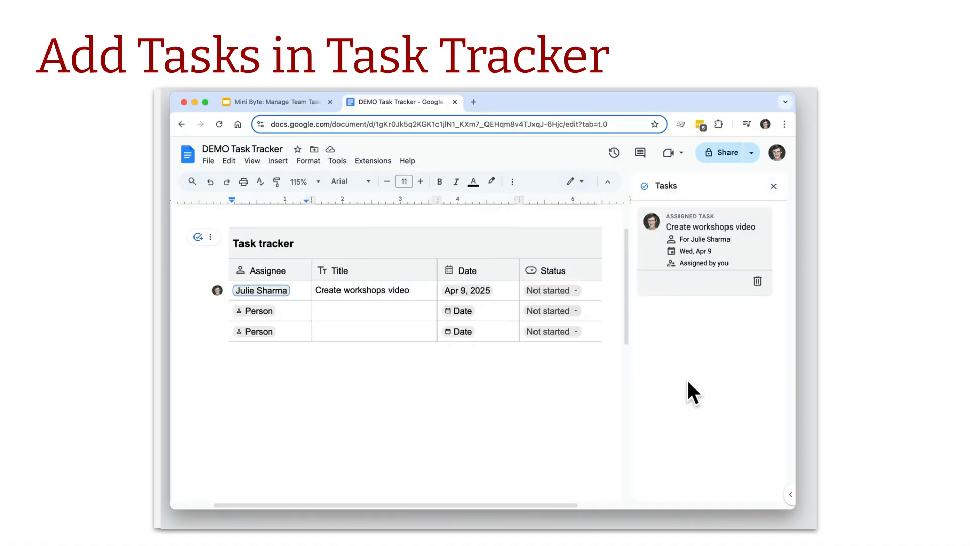
left_click(378, 399)
key("Return")
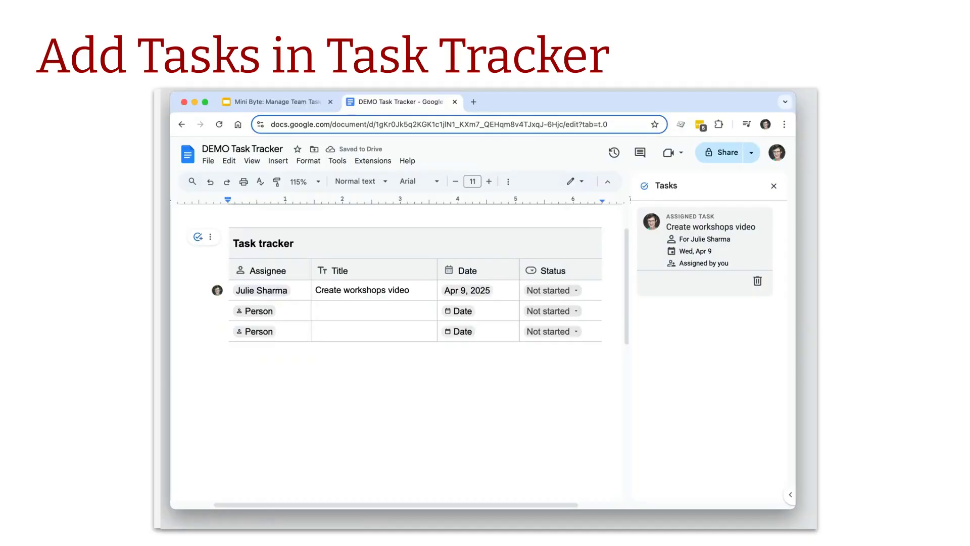
type("@task")
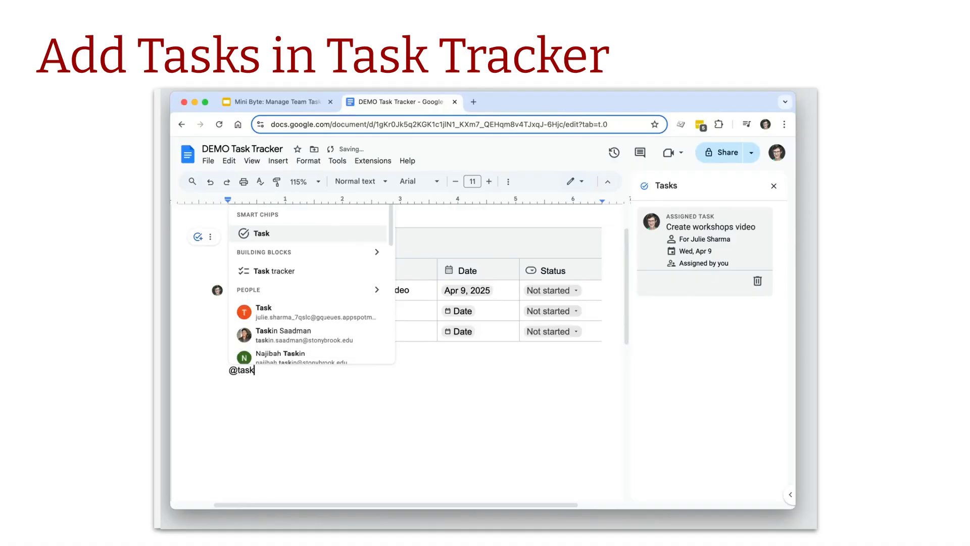
left_click(305, 233)
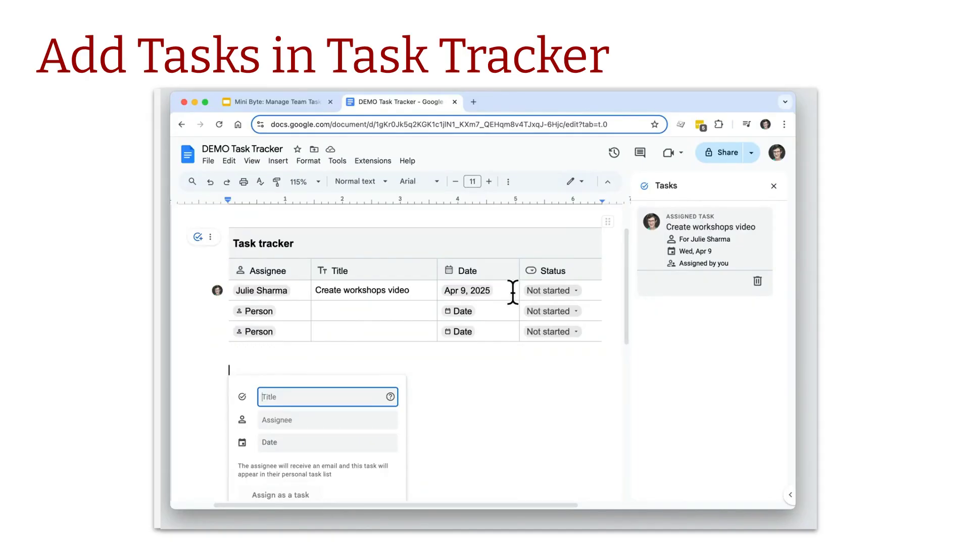
Close the new-task popup and title row 2 'Create workshops slides'
left_click(370, 308)
left_click(269, 310)
left_click(336, 308)
type("Create workshops slides")
Set row 2's date to Apr 9, 2025
left_click(459, 310)
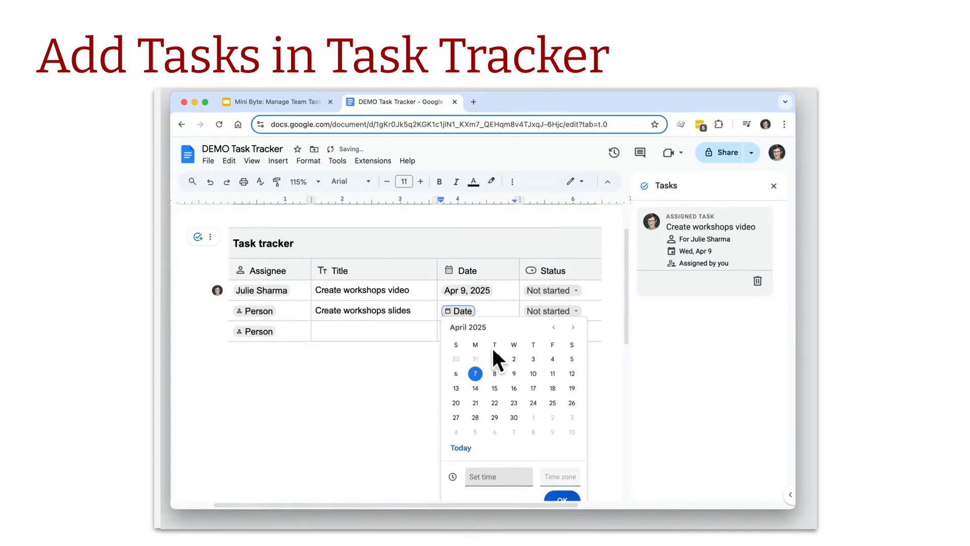
left_click(514, 373)
scroll(556, 497, "down", 1)
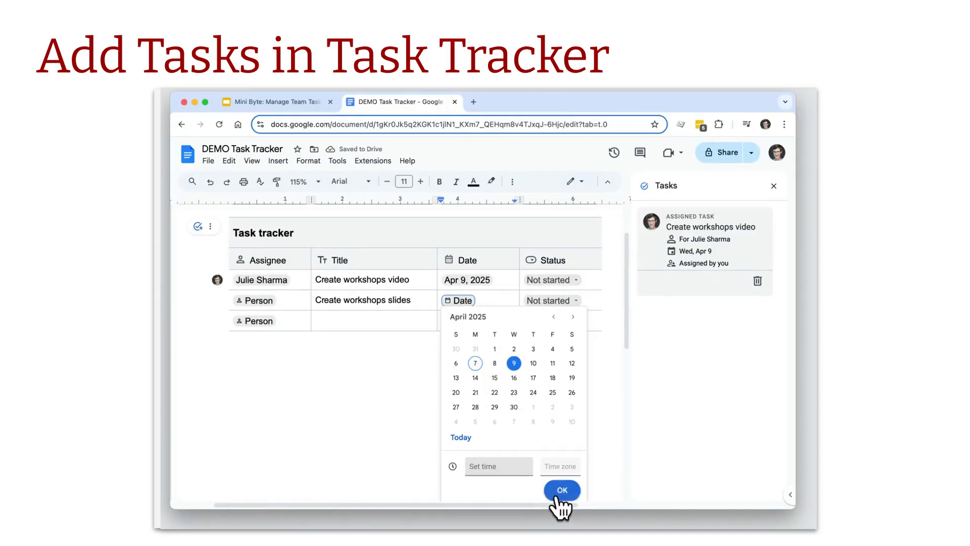
left_click(557, 497)
Choose the teammate as row 2's assignee
left_click(254, 300)
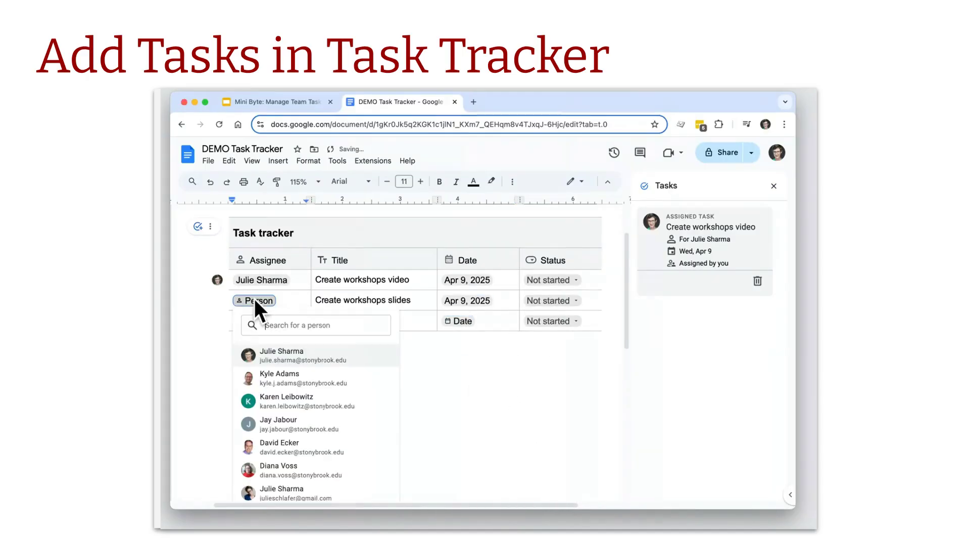
left_click(288, 374)
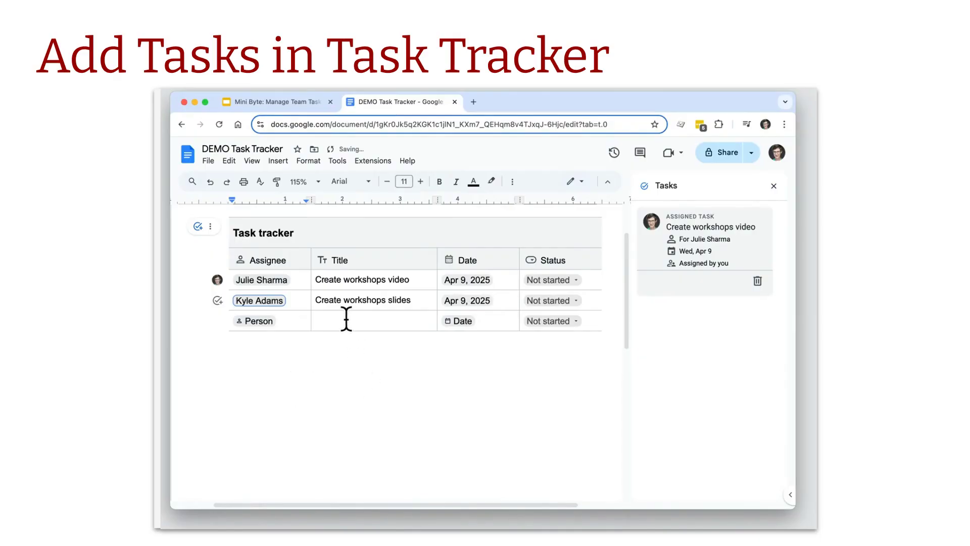
left_click(217, 301)
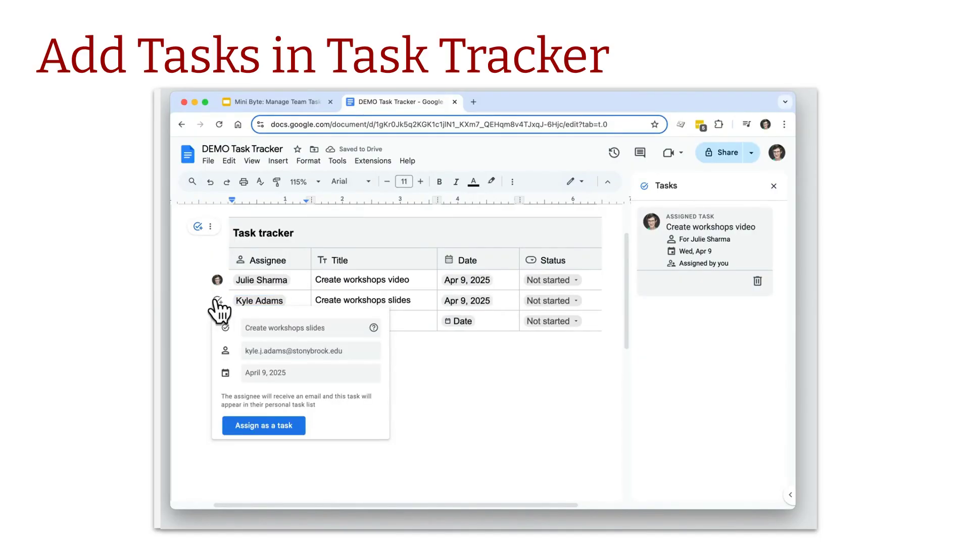
Assign the 'Create workshops slides' row as a task using the table's assign-tasks icon
left_click(198, 229)
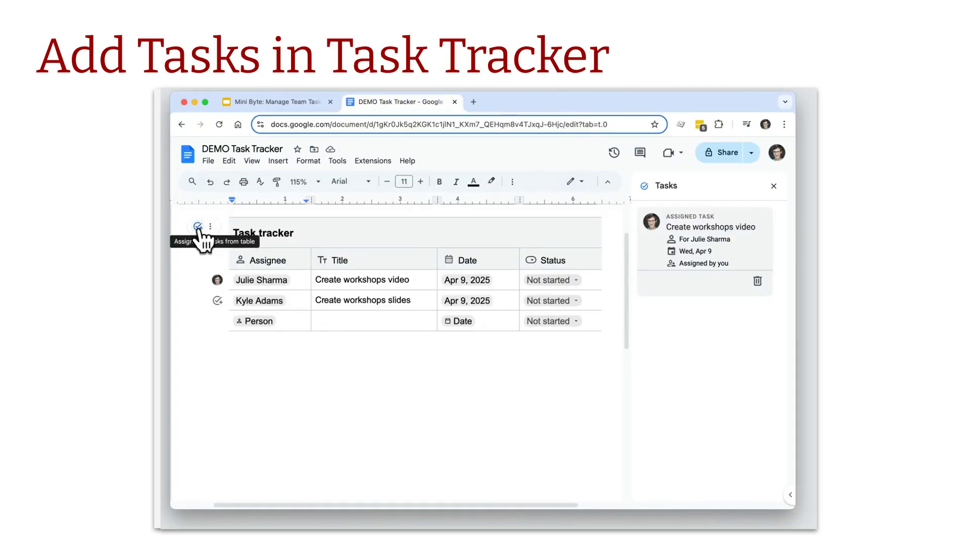
left_click(198, 227)
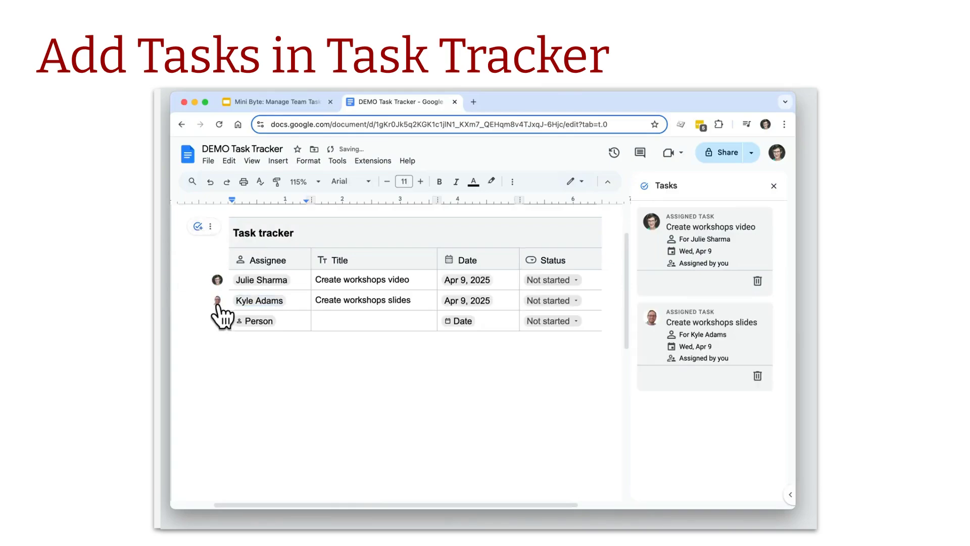
mouse_move(217, 303)
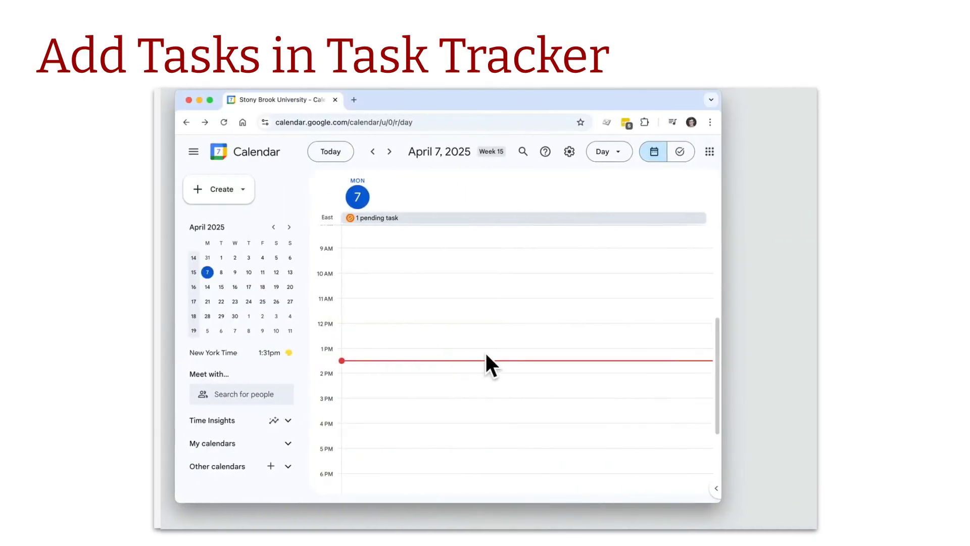
Advance Calendar two days to April 9 and open the Tasks list in the side panel
left_click(389, 152)
left_click(390, 151)
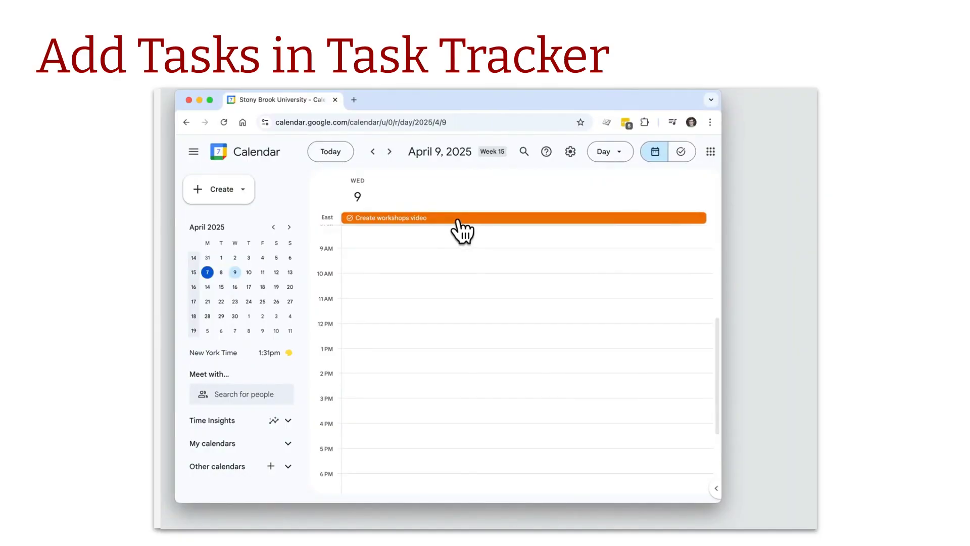
left_click(715, 488)
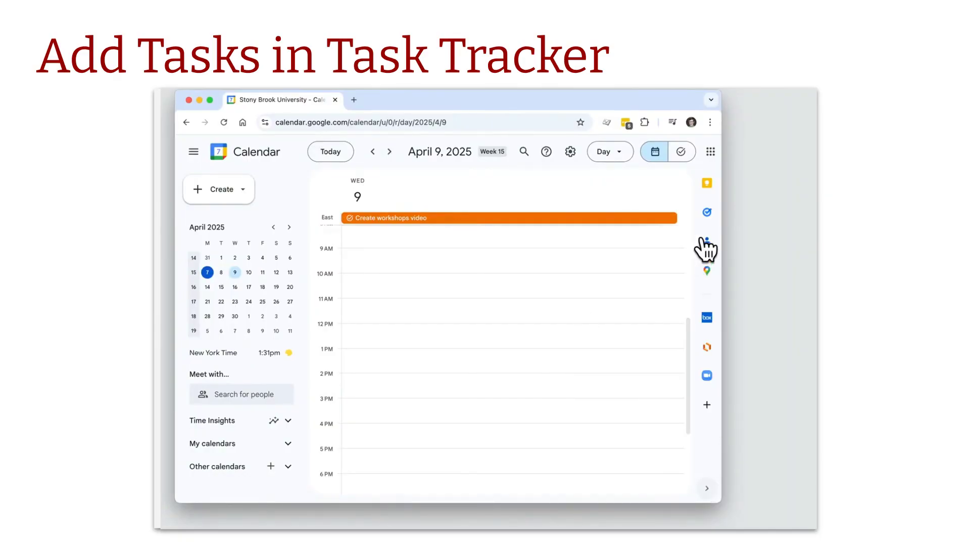
left_click(707, 212)
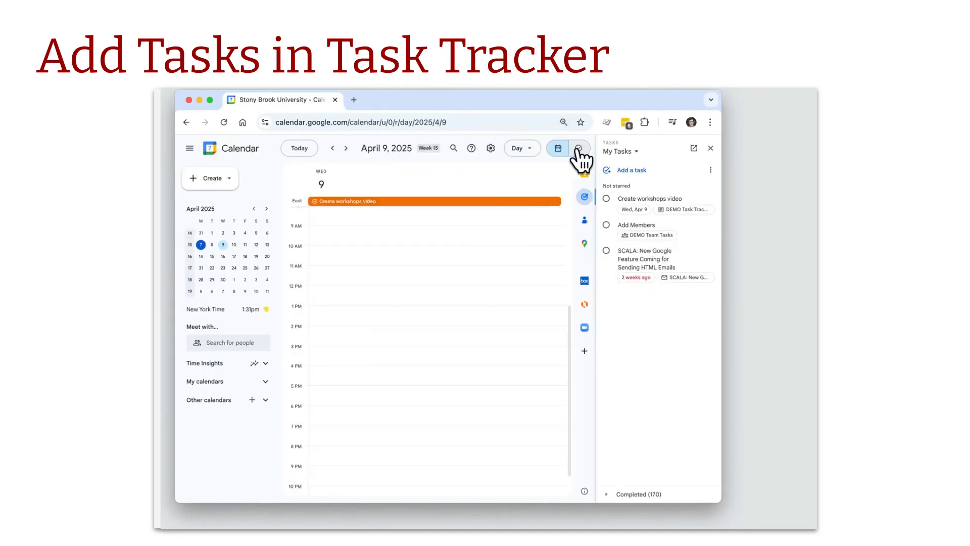
Mark the orange 'Create workshops video' task on April 9 as completed in Google Calendar
left_click(581, 148)
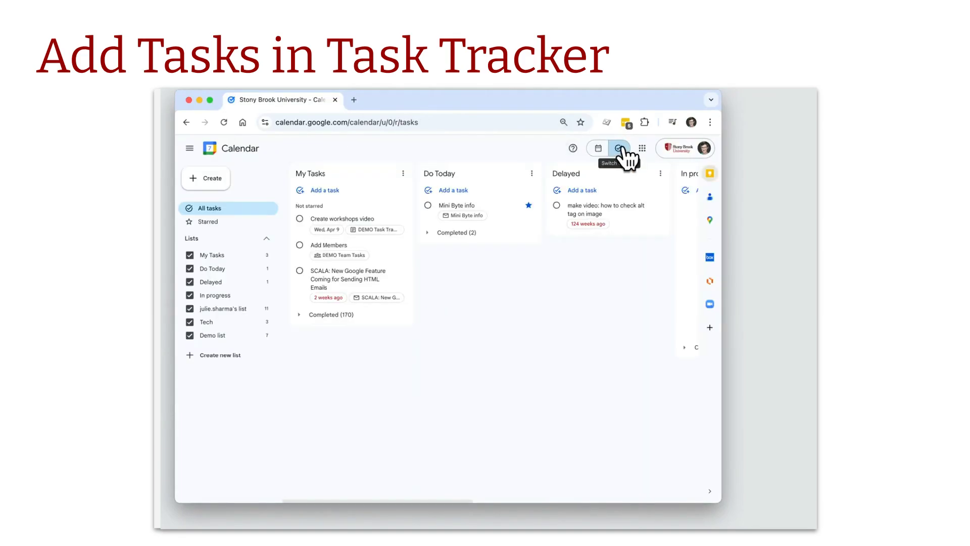
left_click(598, 148)
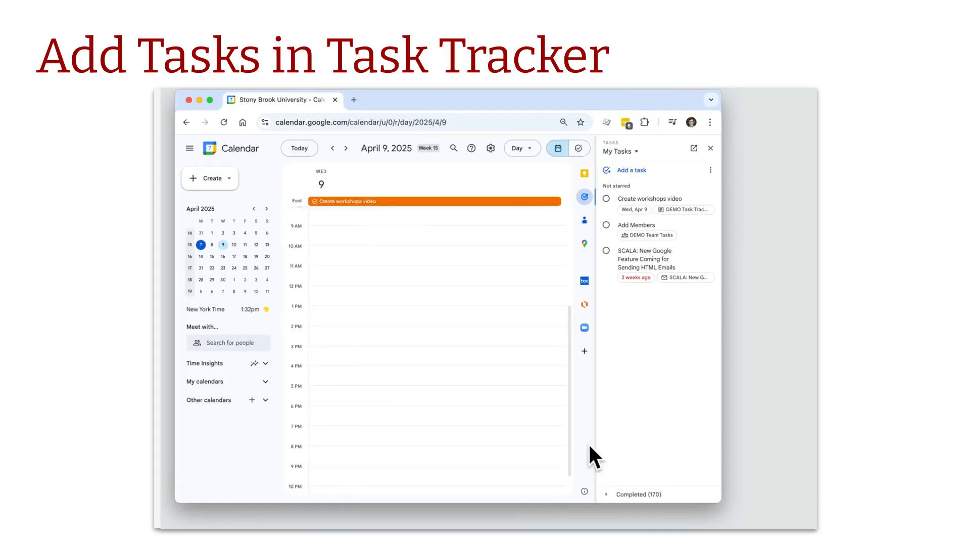
key("super+plus")
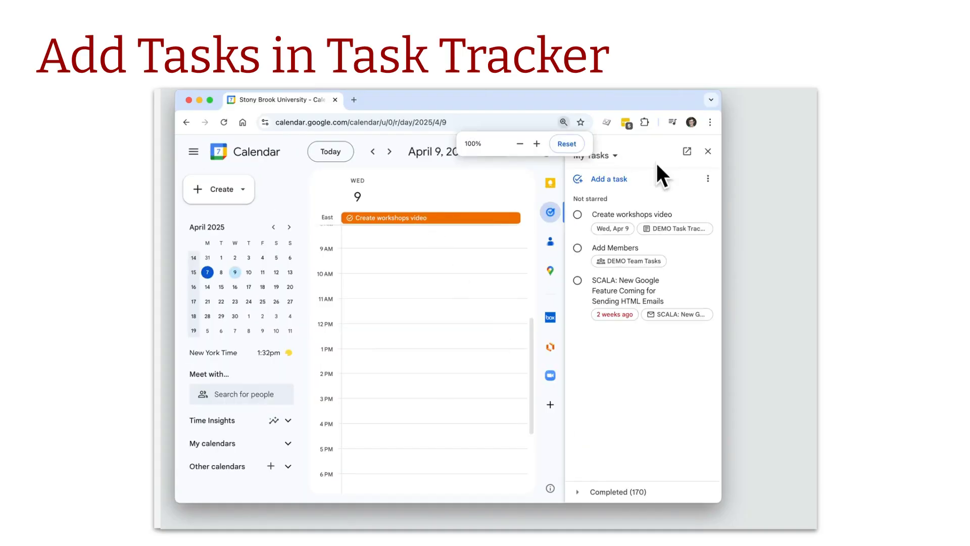
left_click(429, 218)
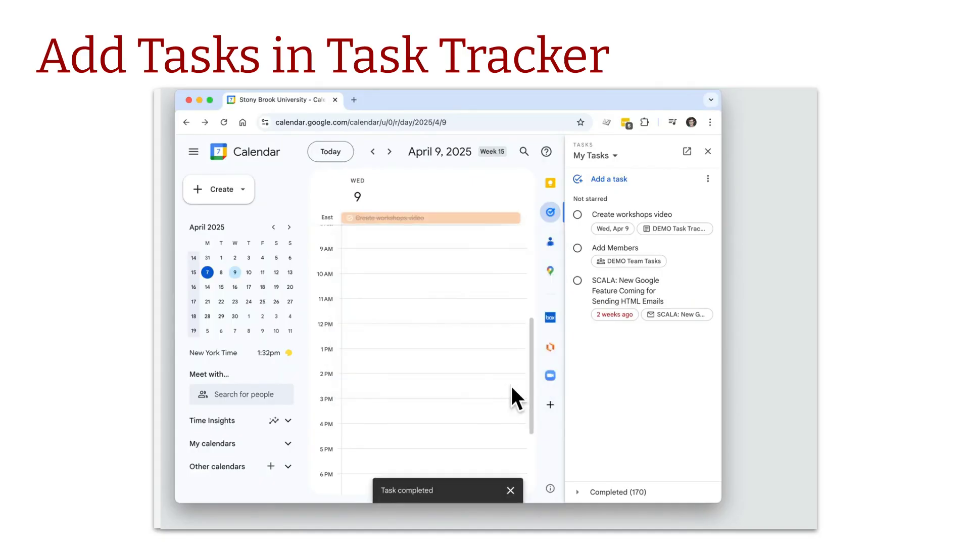
key("ctrl+Left")
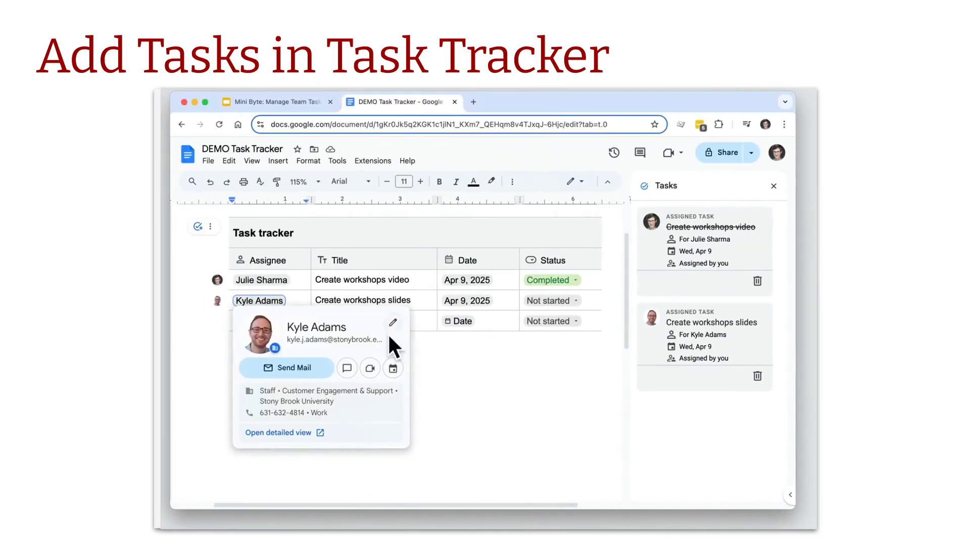
Dismiss the assignee's contact card so the task tracker table is fully visible
left_click(486, 372)
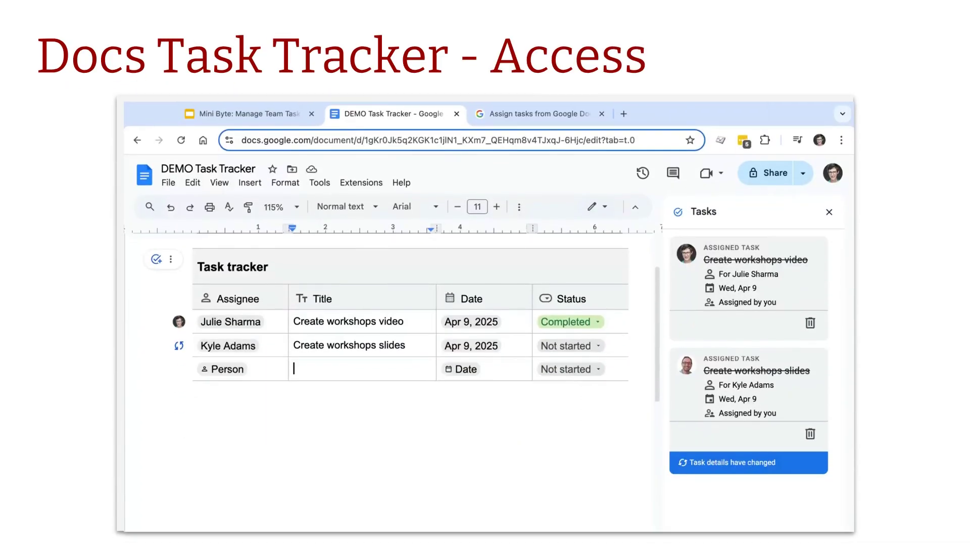
Open the Share dialog for 'DEMO Task Tracker' showing the pending editor access request
mouse_move(179, 349)
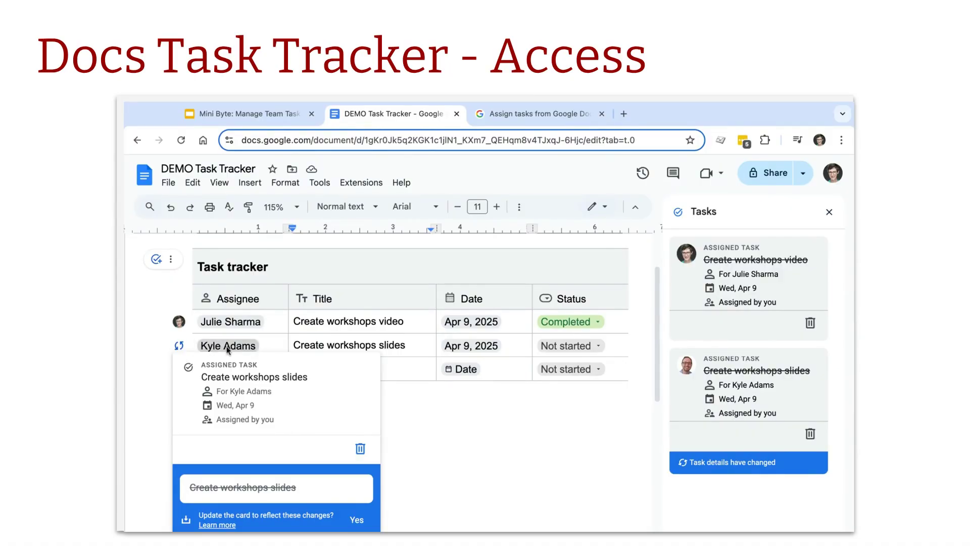
mouse_move(227, 348)
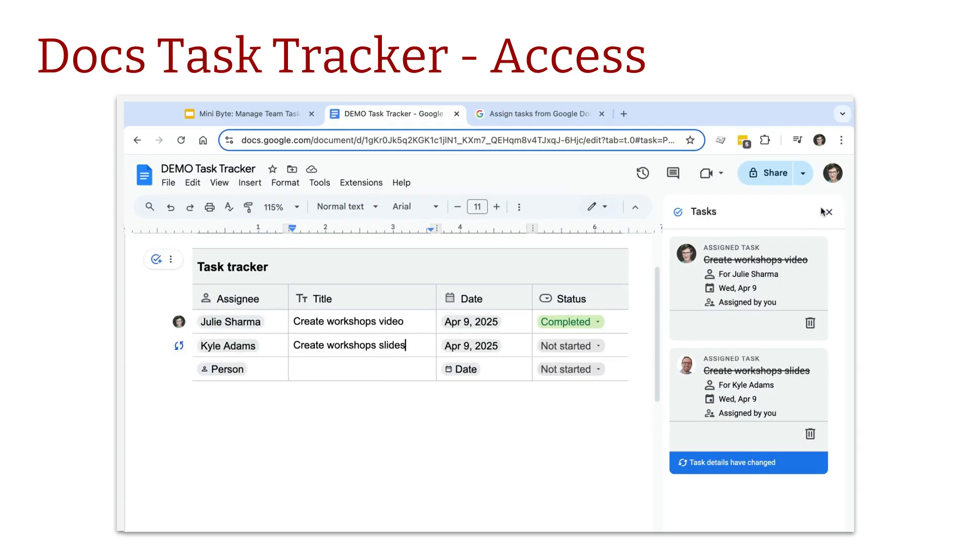
left_click(769, 173)
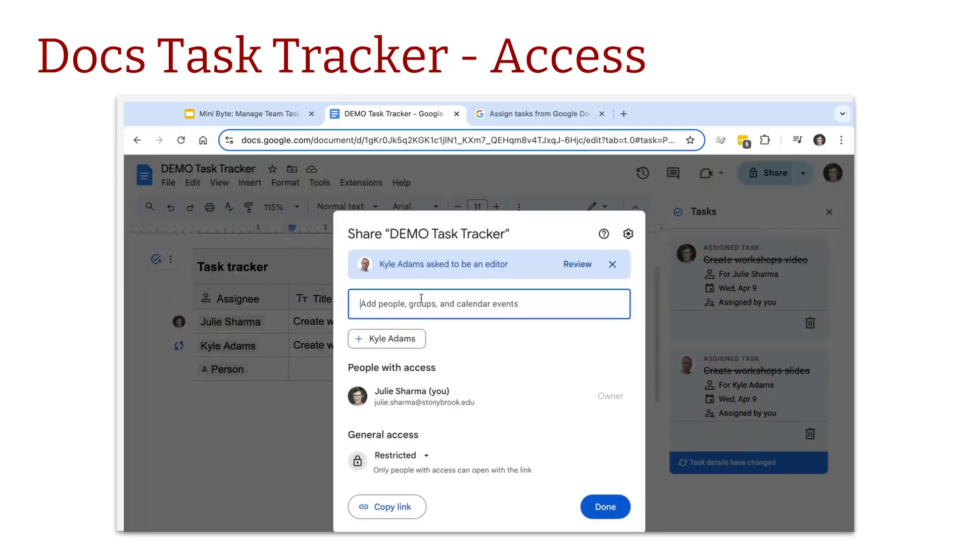
Grant the requesting colleague Editor access to DEMO Task Tracker and close sharing settings
left_click(561, 263)
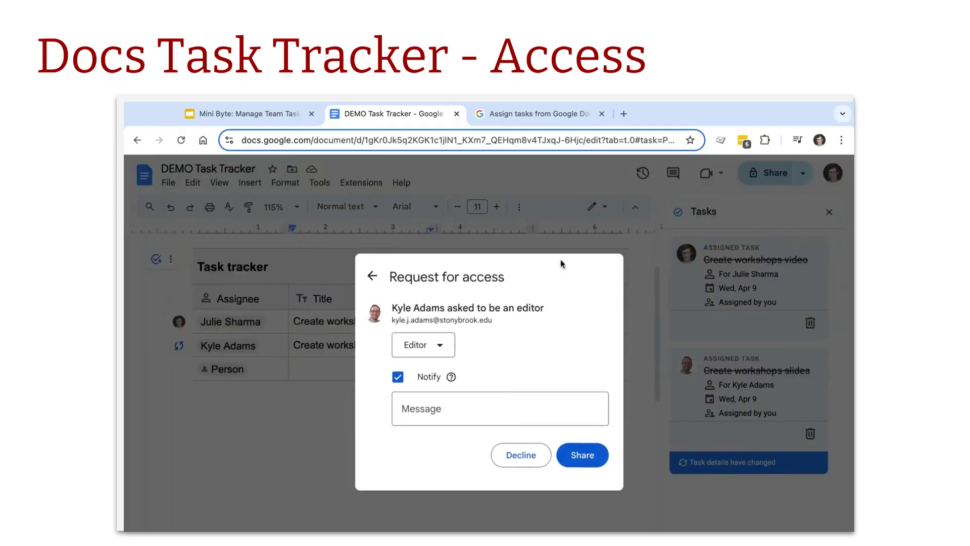
left_click(582, 459)
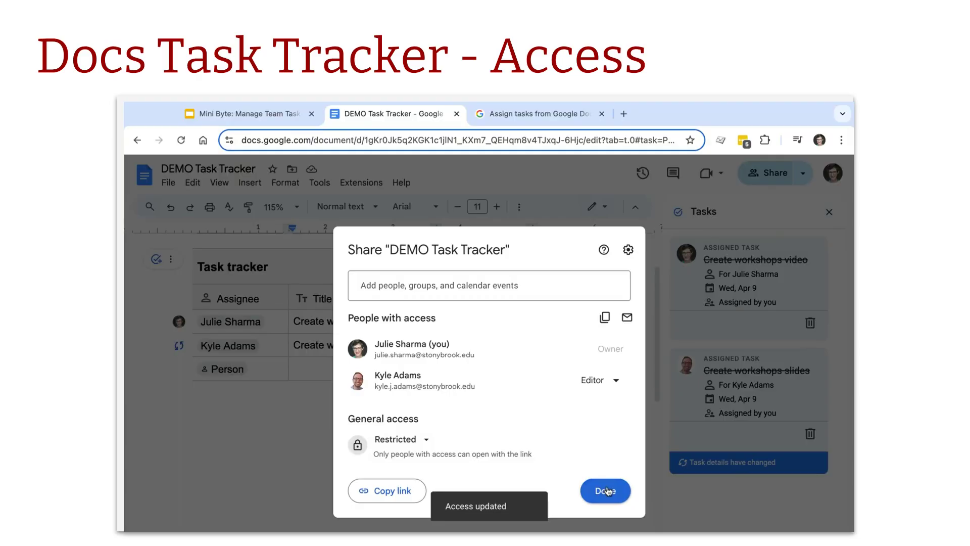
left_click(608, 491)
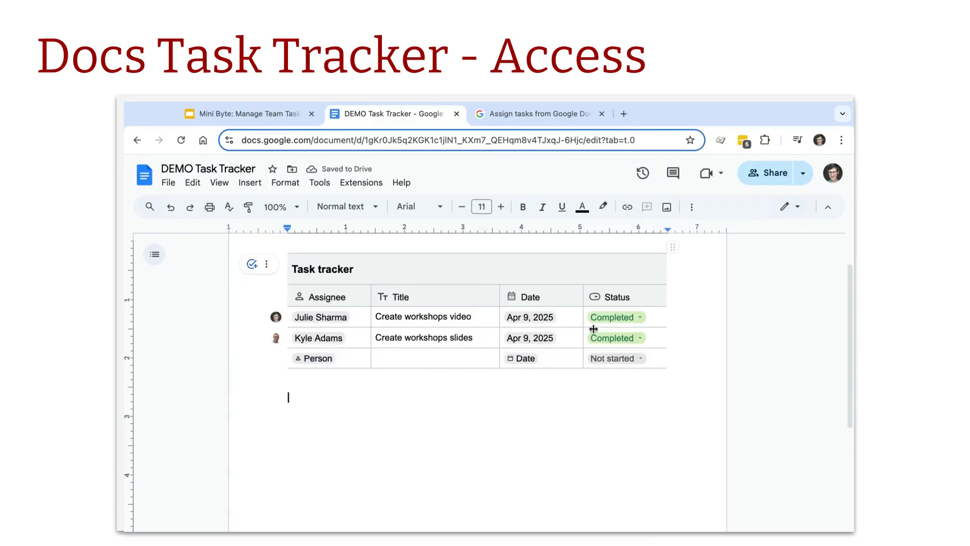
Show the Tasks side panel via Tools > Tasks, listing both workshop tasks as done
left_click(320, 182)
left_click(368, 328)
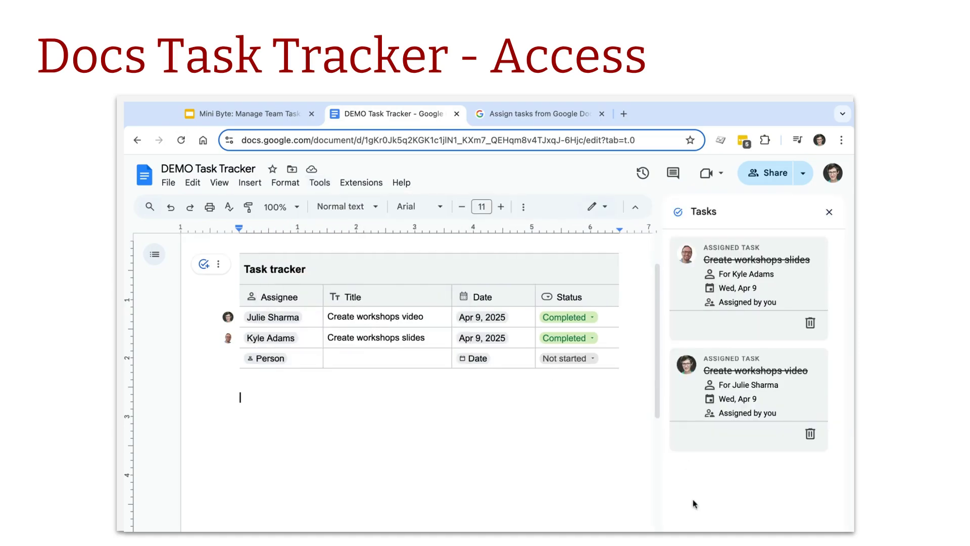